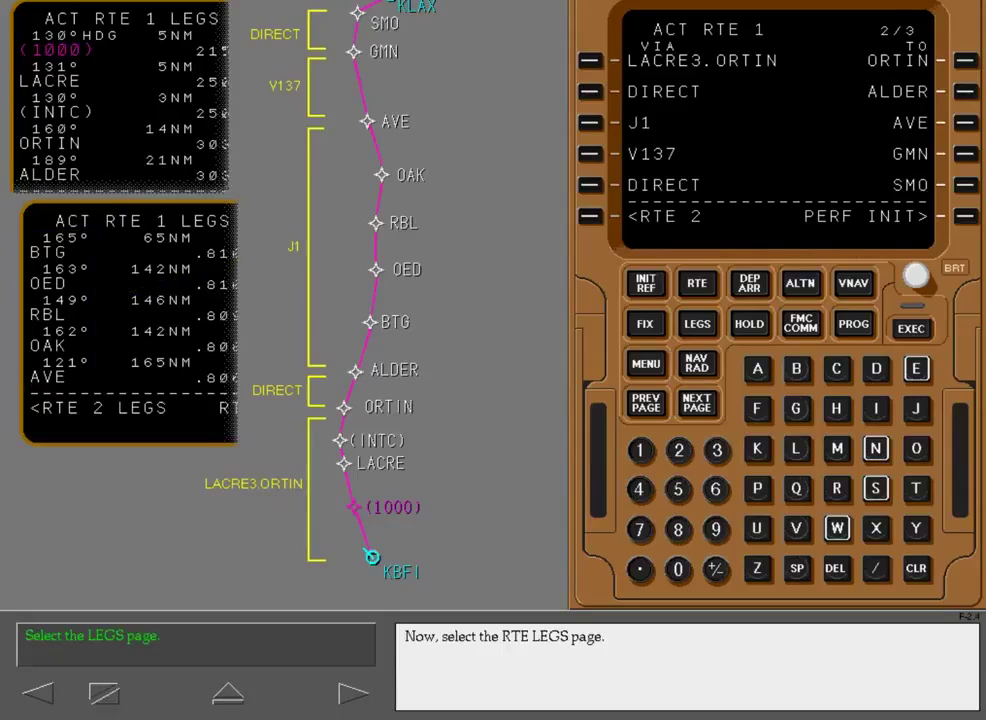
Step: Display the RTE 1 LEGS page and advance the lesson through its topics to the Waypoint Airspeed Restrictions exercise
click(697, 323)
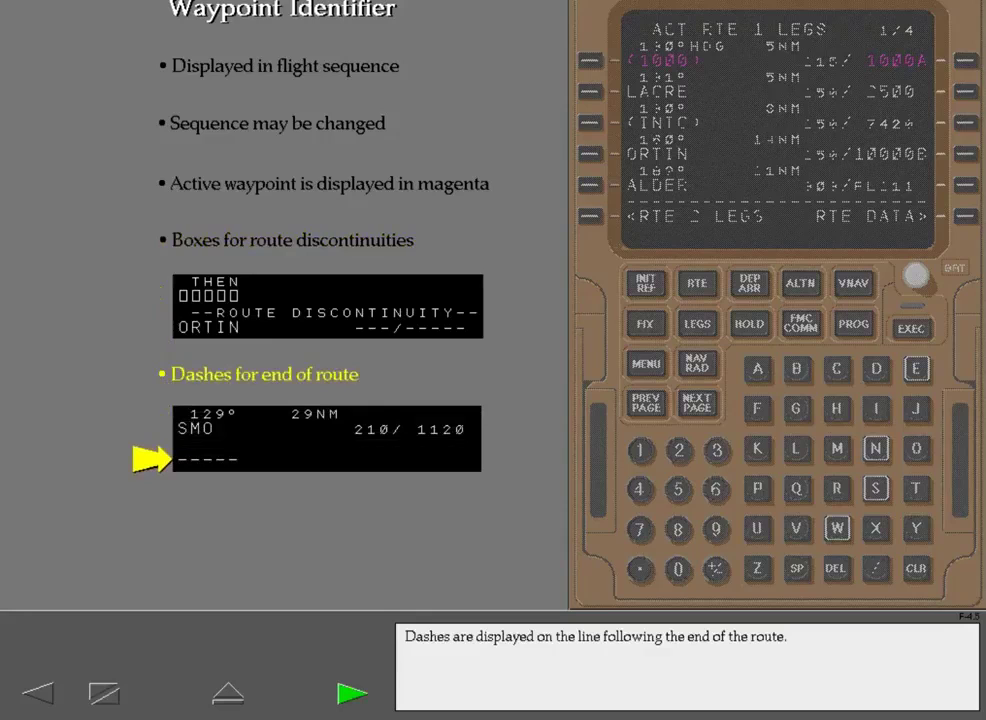
key(Return)
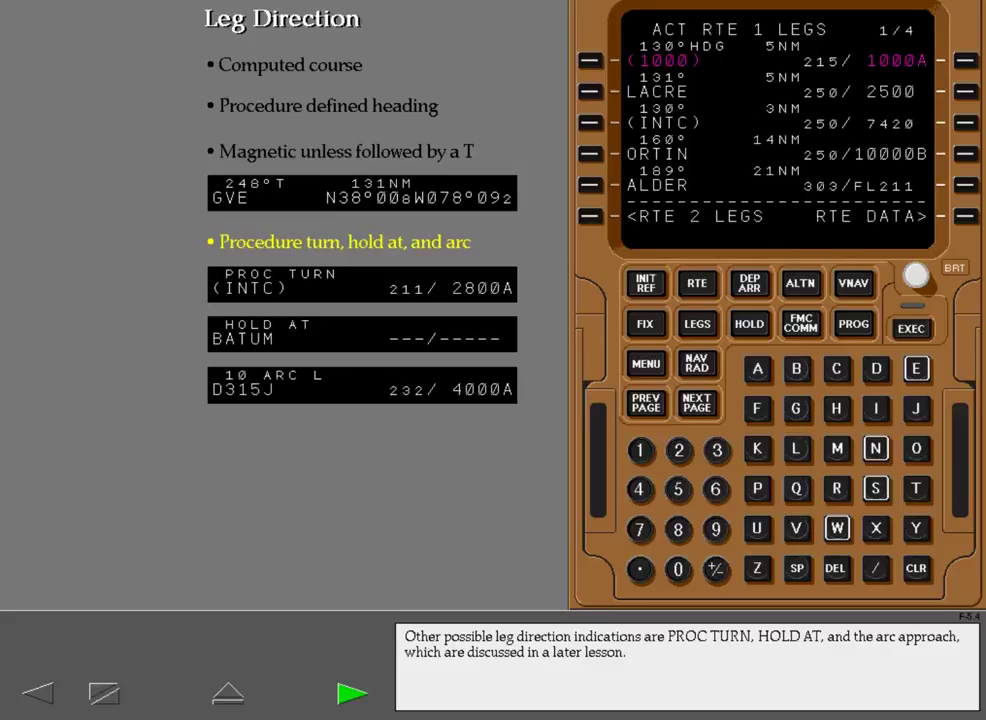
click(352, 693)
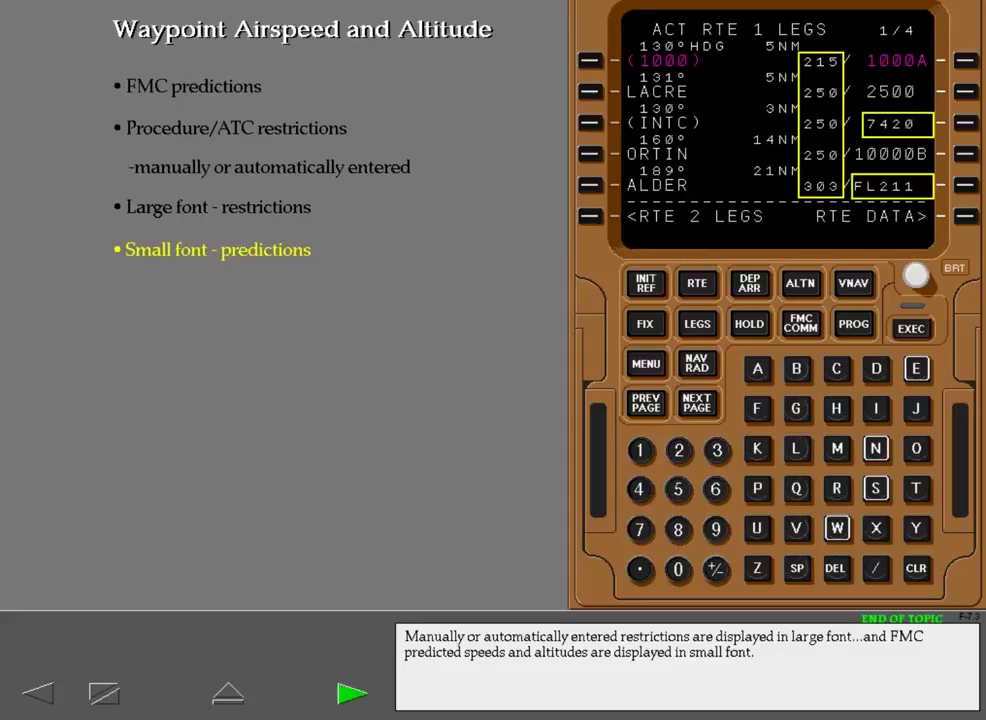
key(Return)
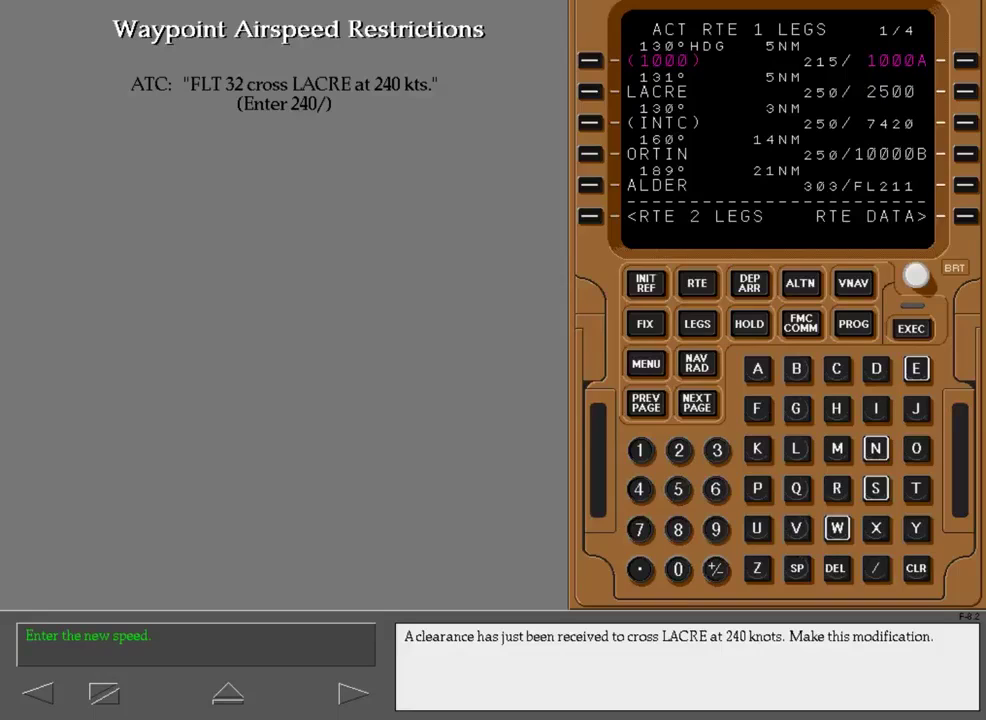
Step: Set a 240-knot crossing speed restriction (240/) at LACRE and continue to the Waypoint Altitude Restrictions topic
text(240/32)
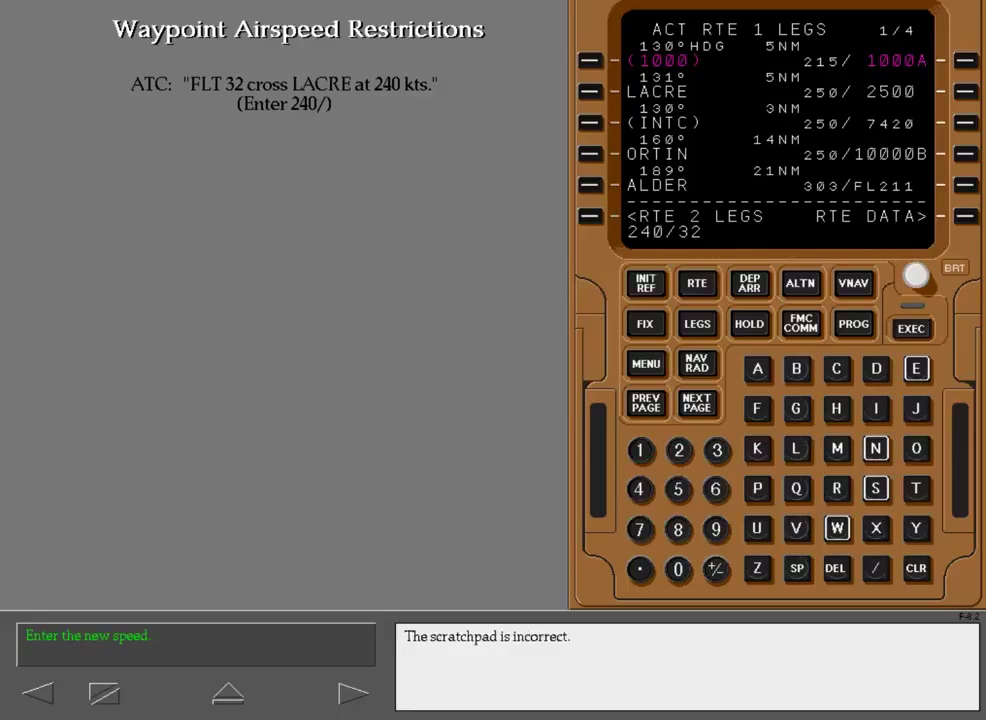
key(BackSpace)
key(BackSpace)
click(590, 91)
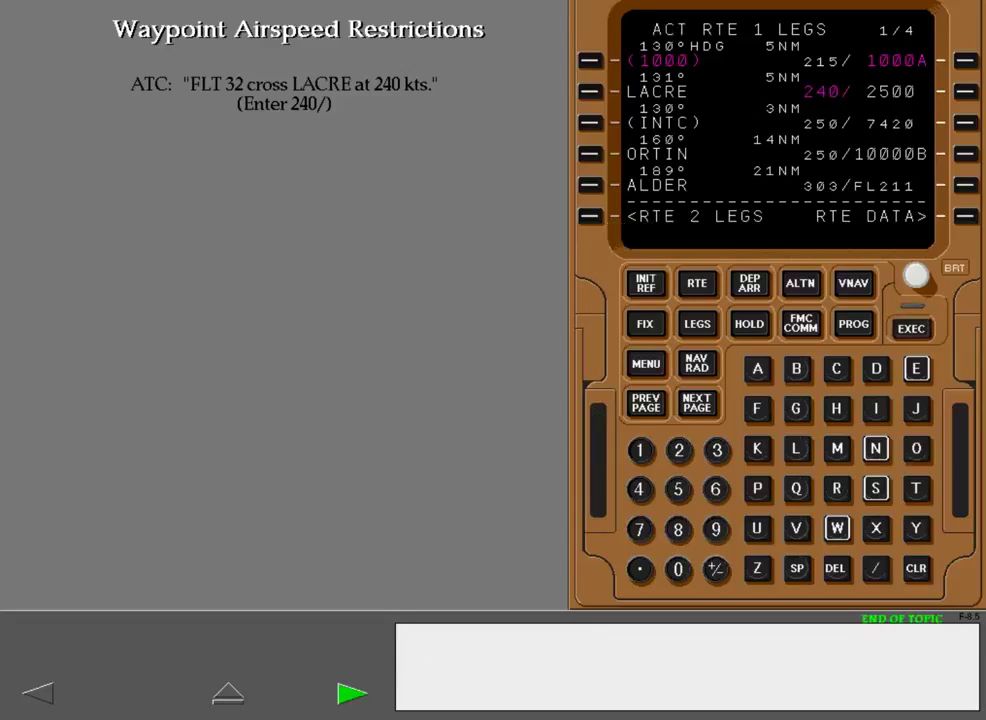
key(Return)
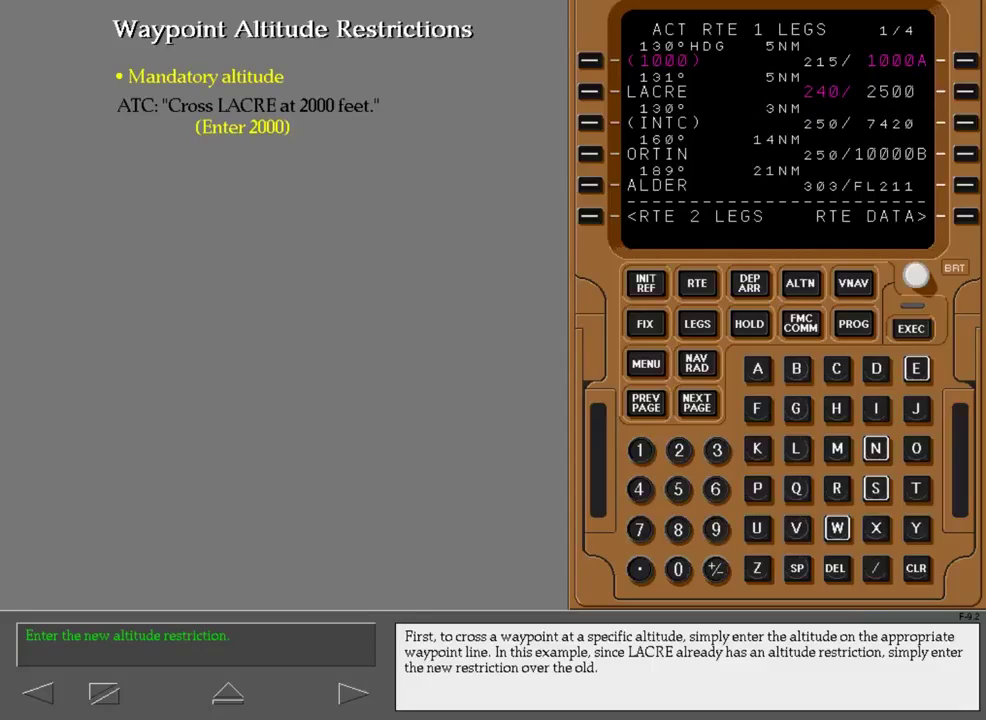
Step: Set a mandatory crossing altitude of 2000 feet at LACRE and execute the route modification
text(/20)
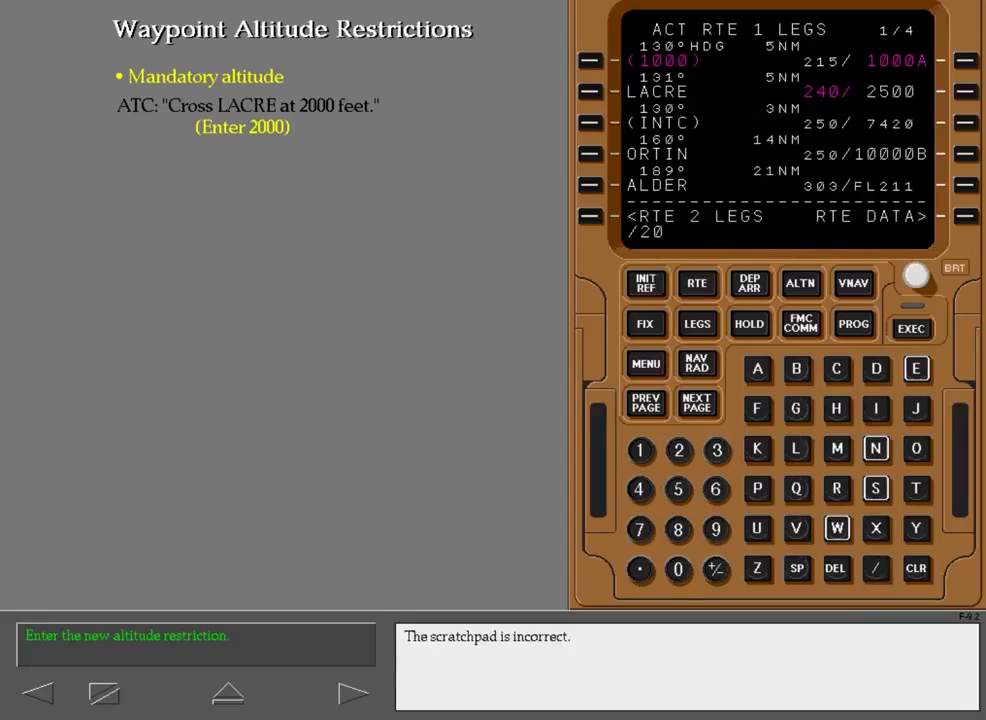
text(00)
click(965, 91)
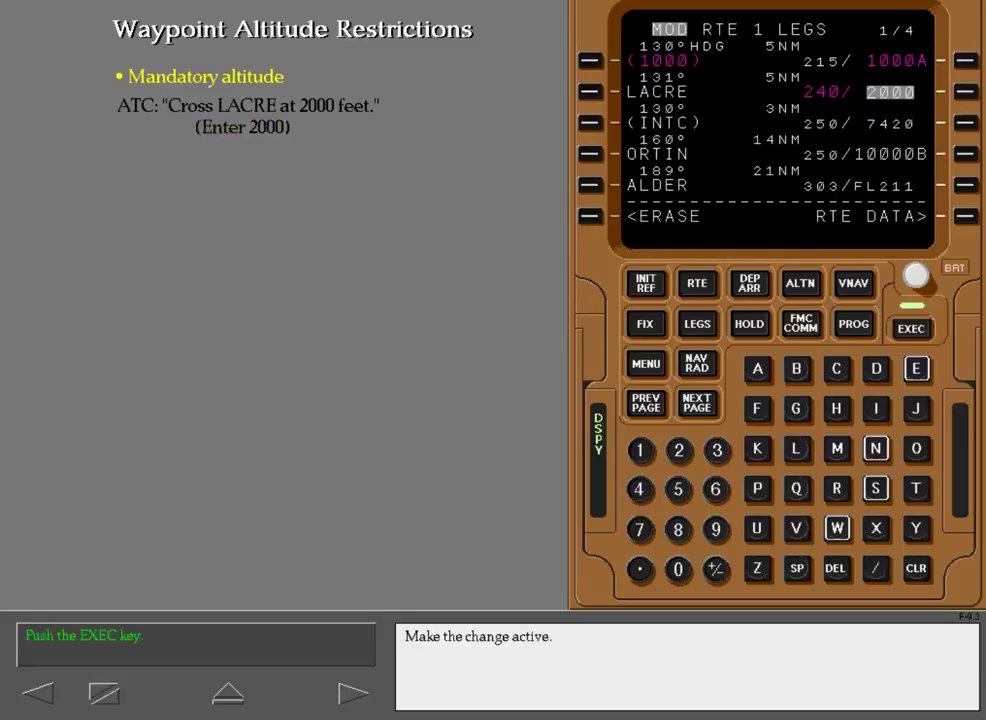
click(911, 328)
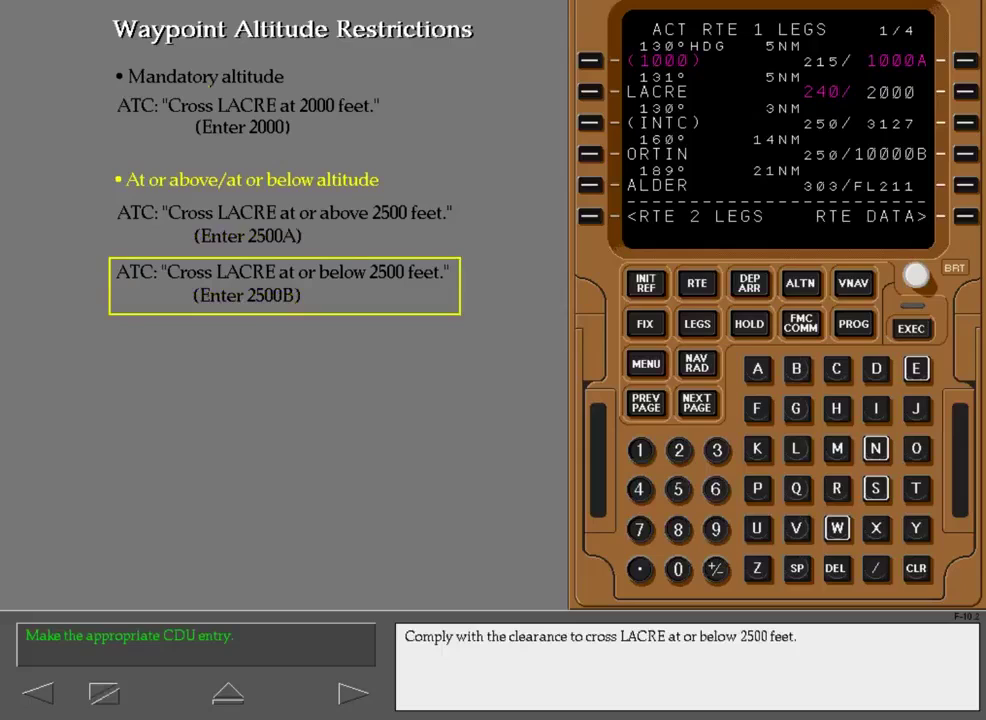
Step: Enter the at-or-below altitude restriction 2500B at LACRE and erase the modification without executing it
text(/2500B)
click(964, 92)
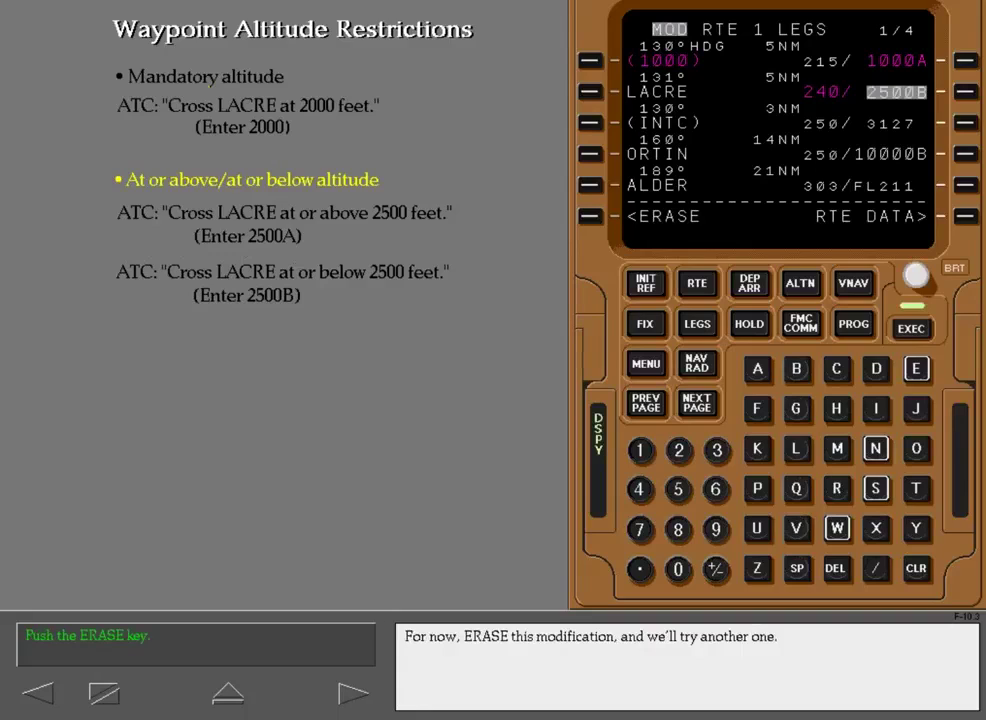
click(590, 216)
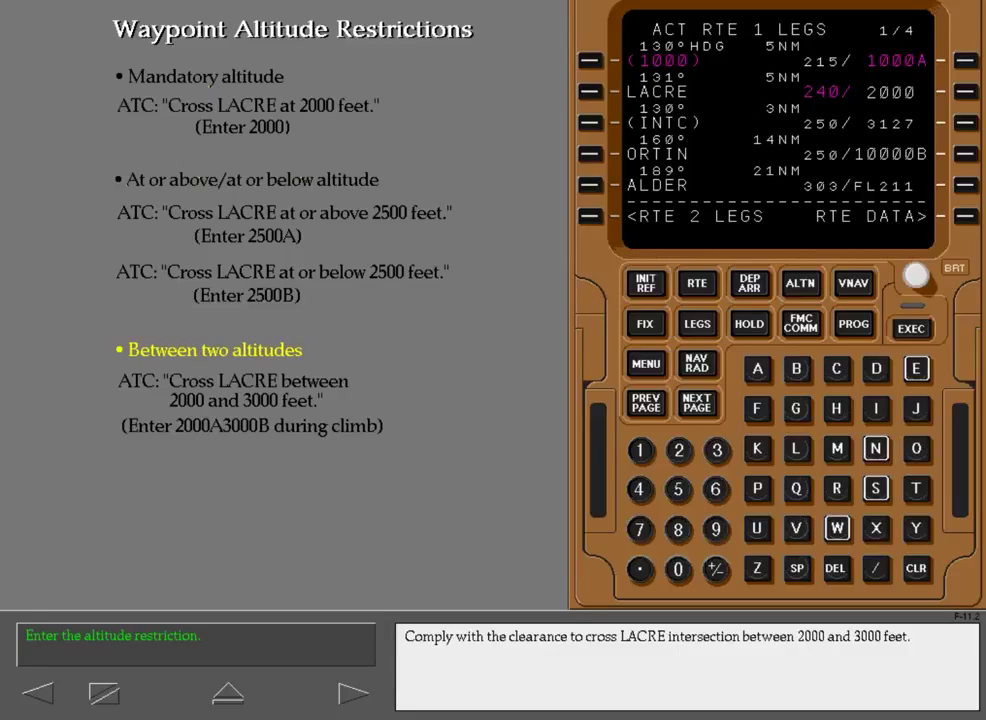
Step: Restrict the LACRE crossing to between 2000 and 3000 feet with 2000A3000B and execute the modification
text(/2000A)
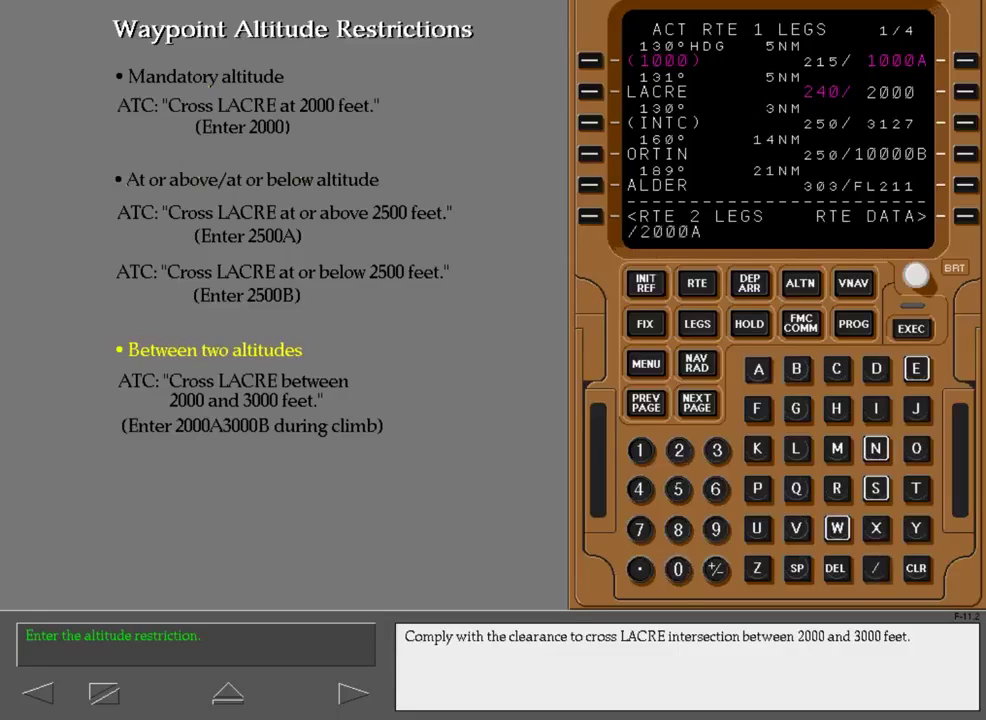
text(300)
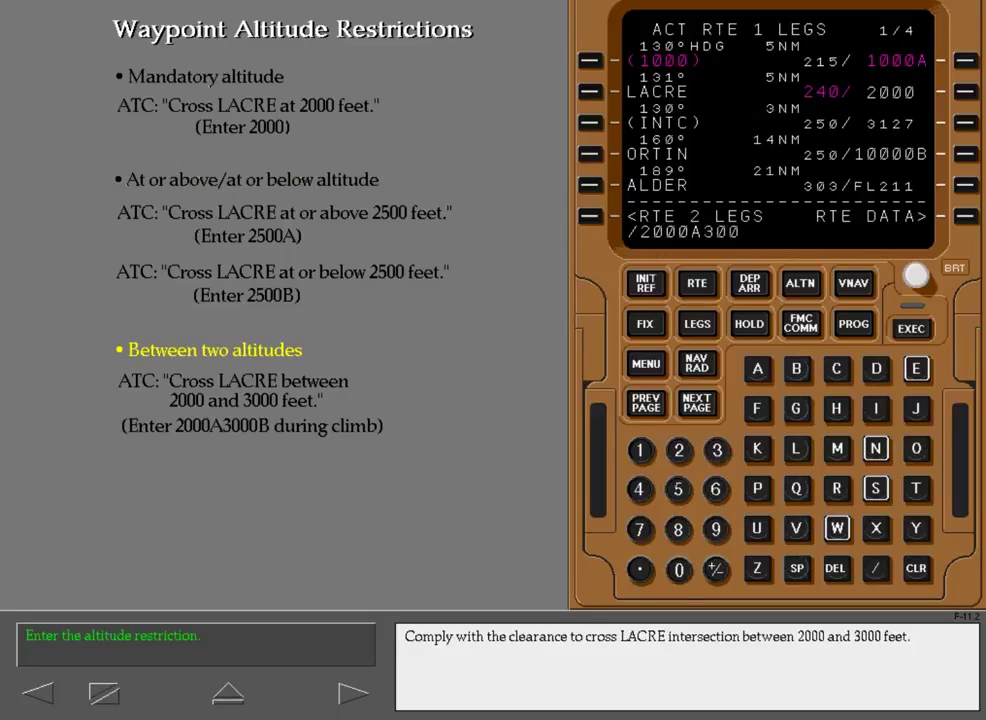
text(0B)
click(965, 91)
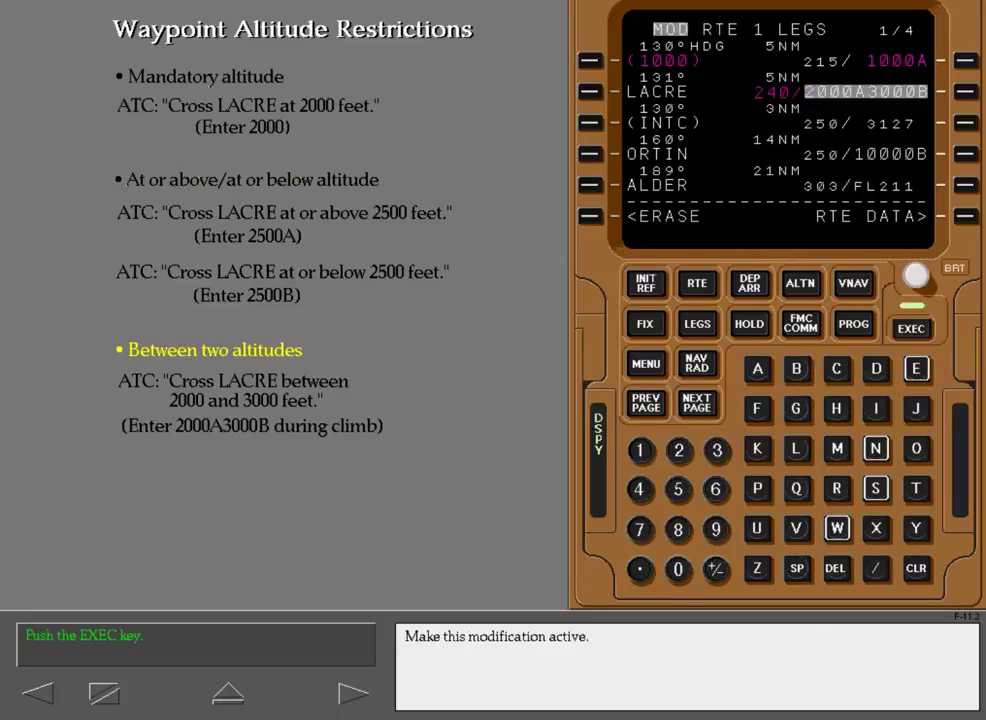
click(910, 328)
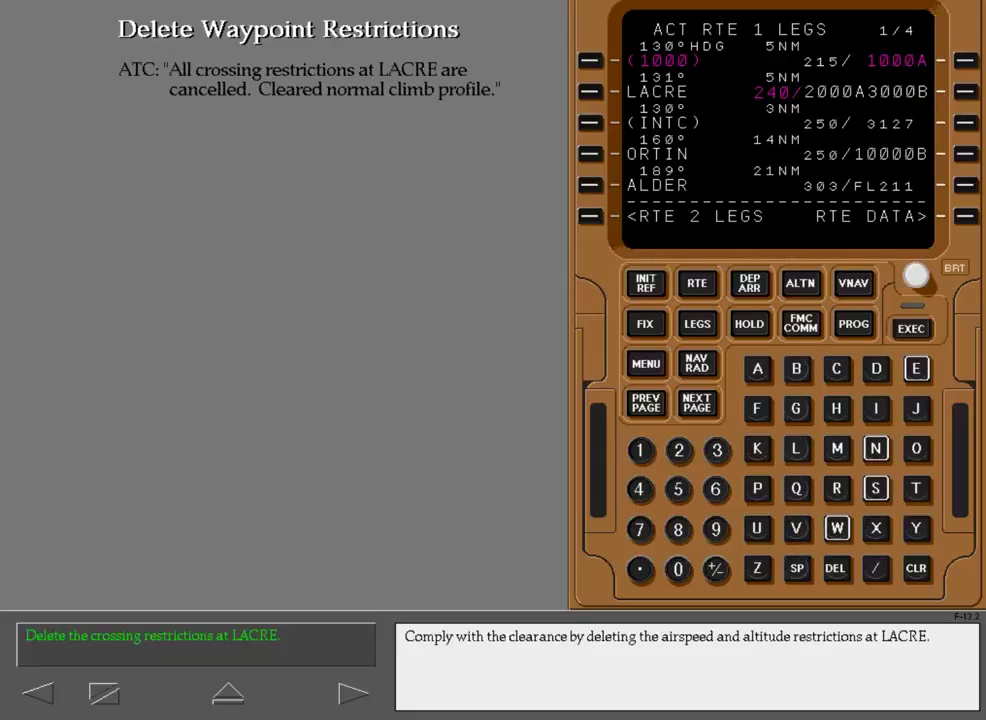
Step: Delete the airspeed and altitude crossing restrictions at LACRE and make the modification active
key(Delete)
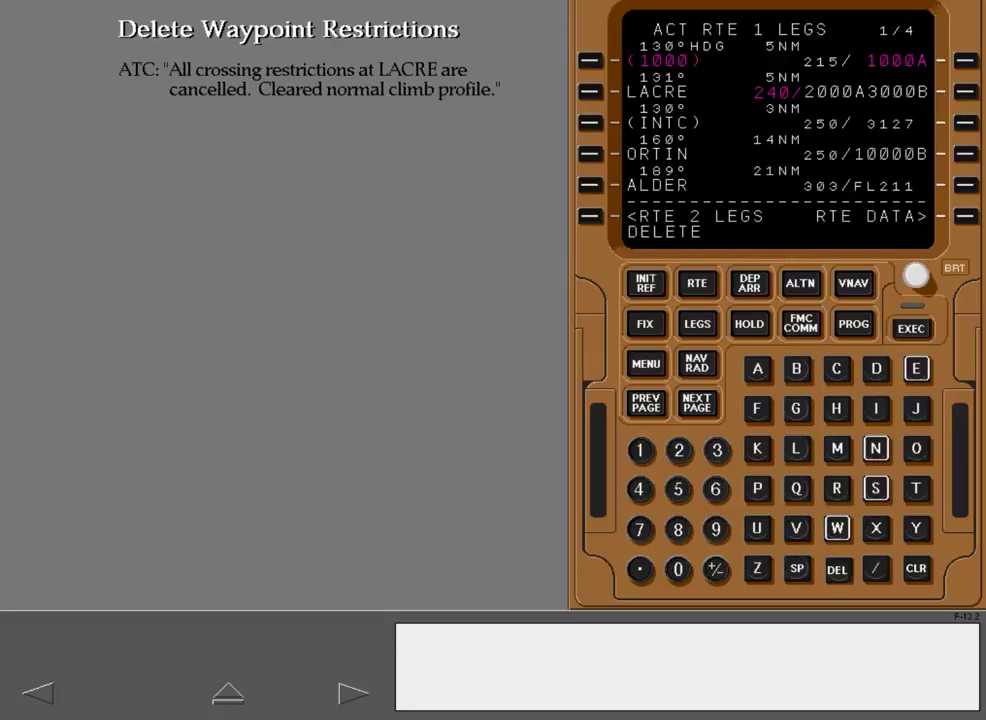
click(965, 91)
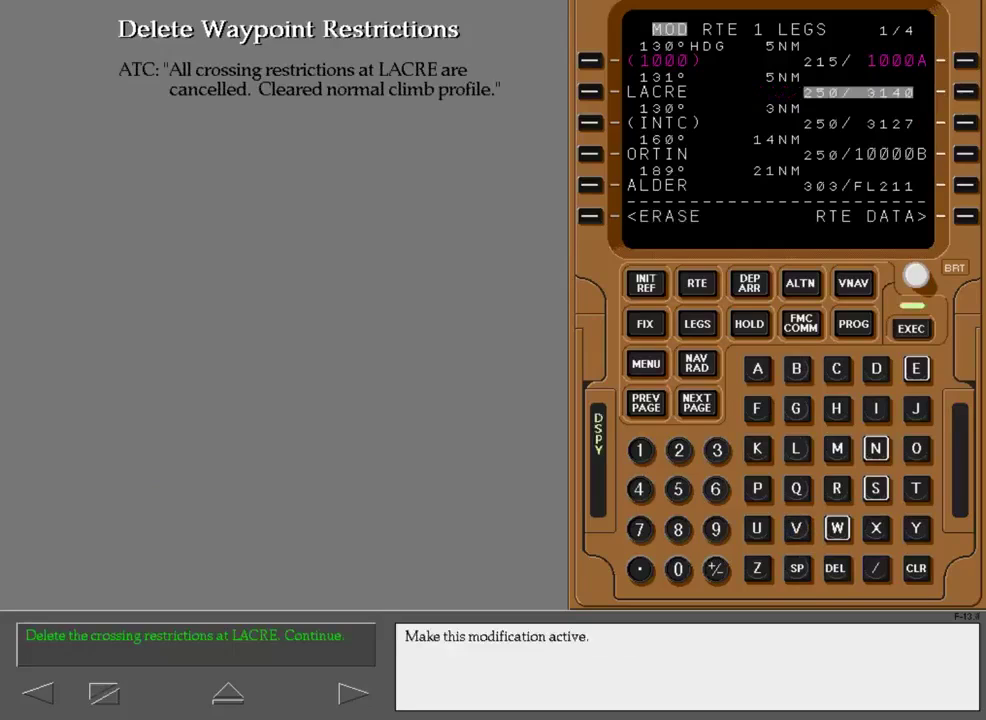
key(Return)
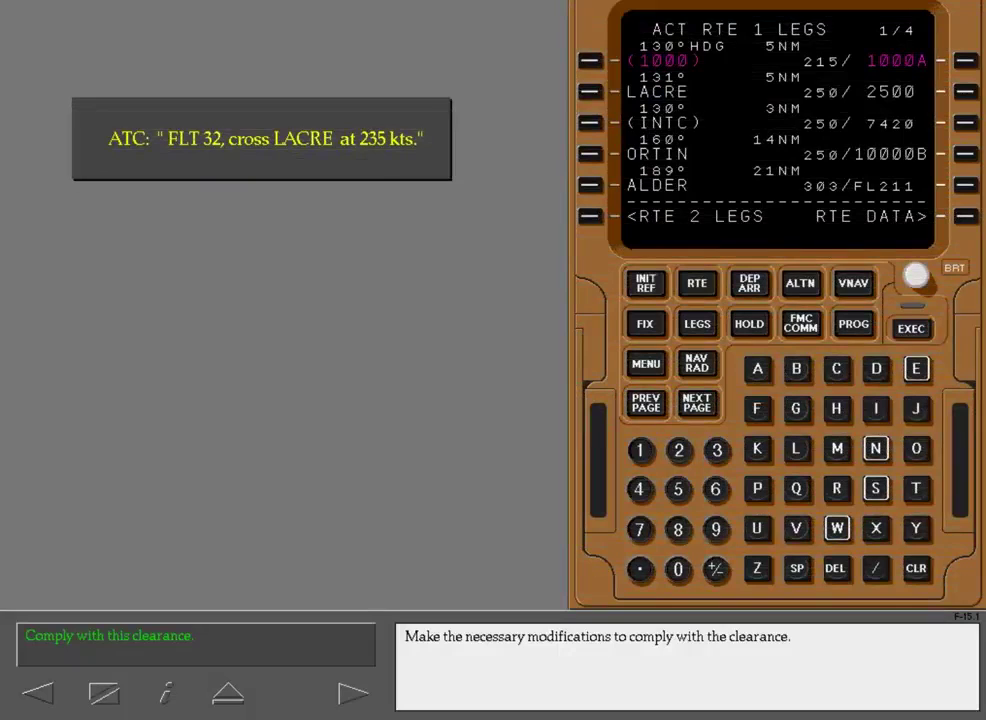
Step: Comply with the clearance by setting a 235-knot crossing speed at LACRE, execute it, and continue to the next exercise
text(235/)
click(964, 91)
click(911, 328)
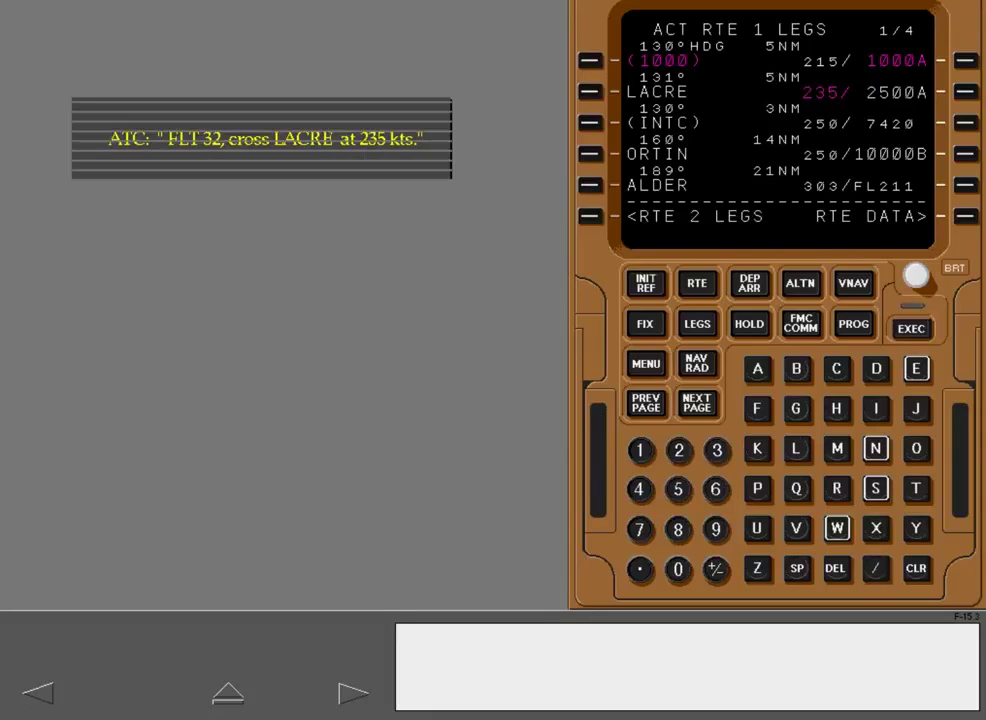
click(352, 693)
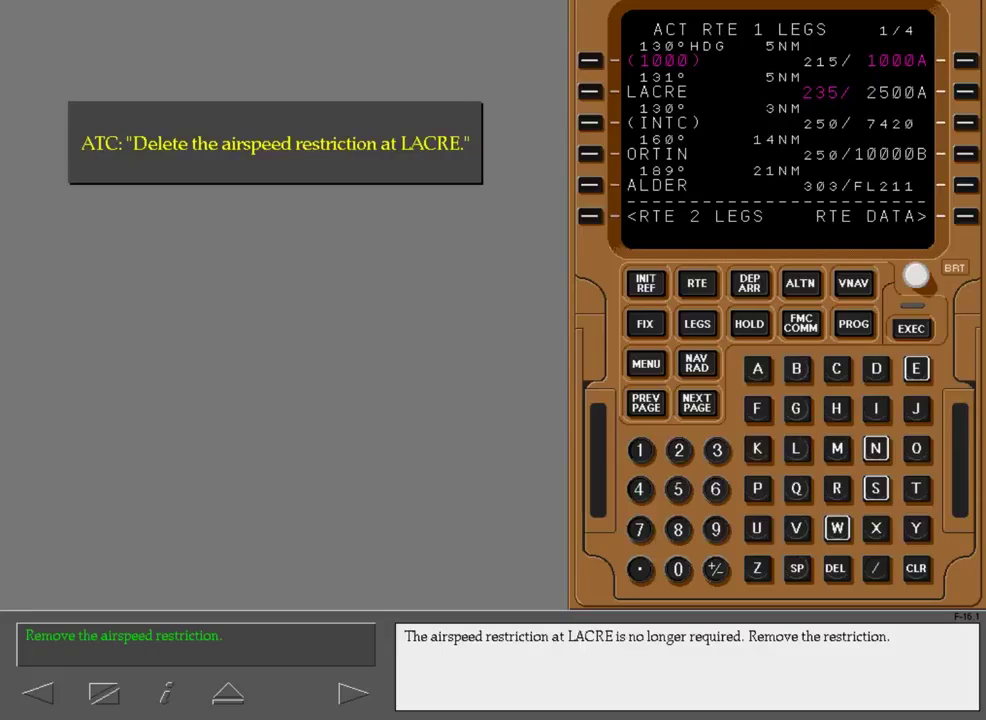
Step: Remove the airspeed restriction by deleting the LACRE speed/altitude entry, execute the change, and continue the lesson
click(835, 568)
click(964, 92)
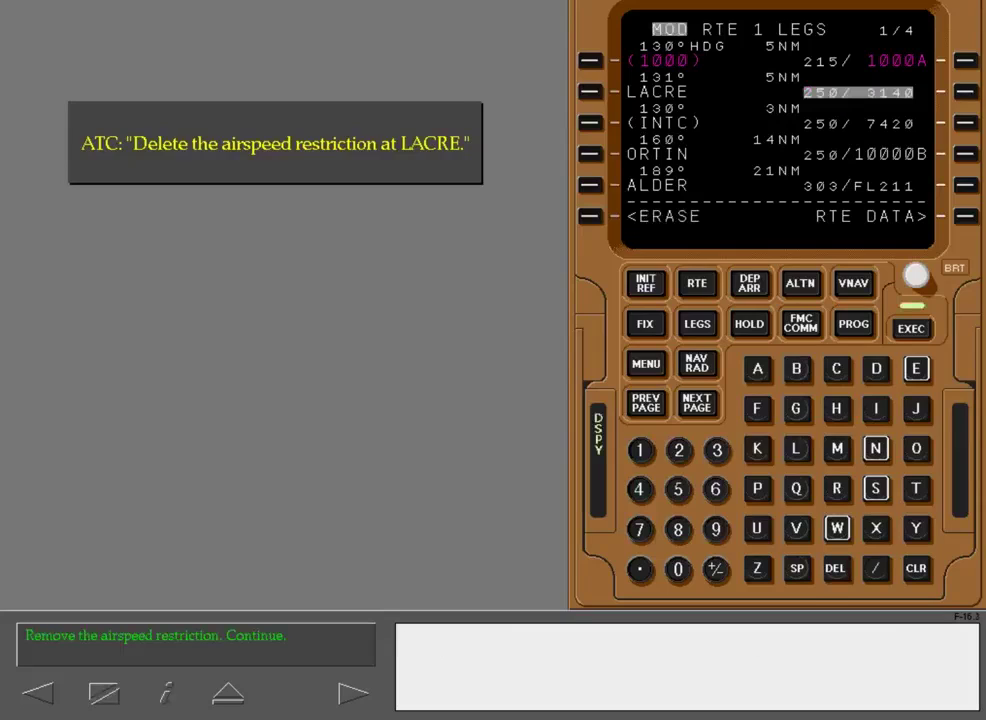
click(911, 328)
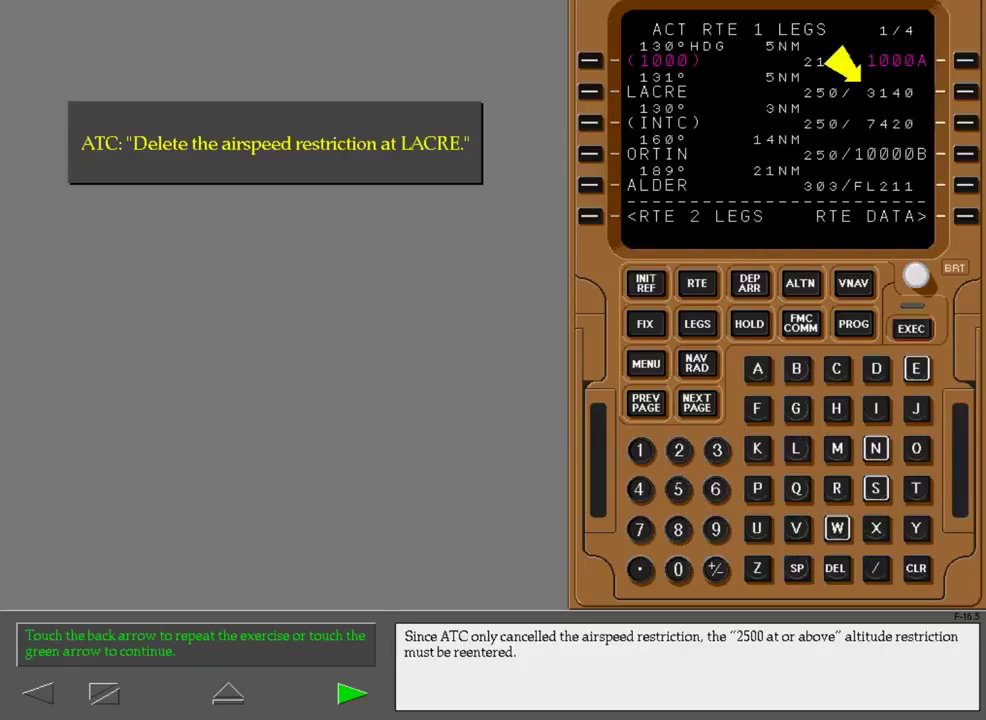
click(352, 693)
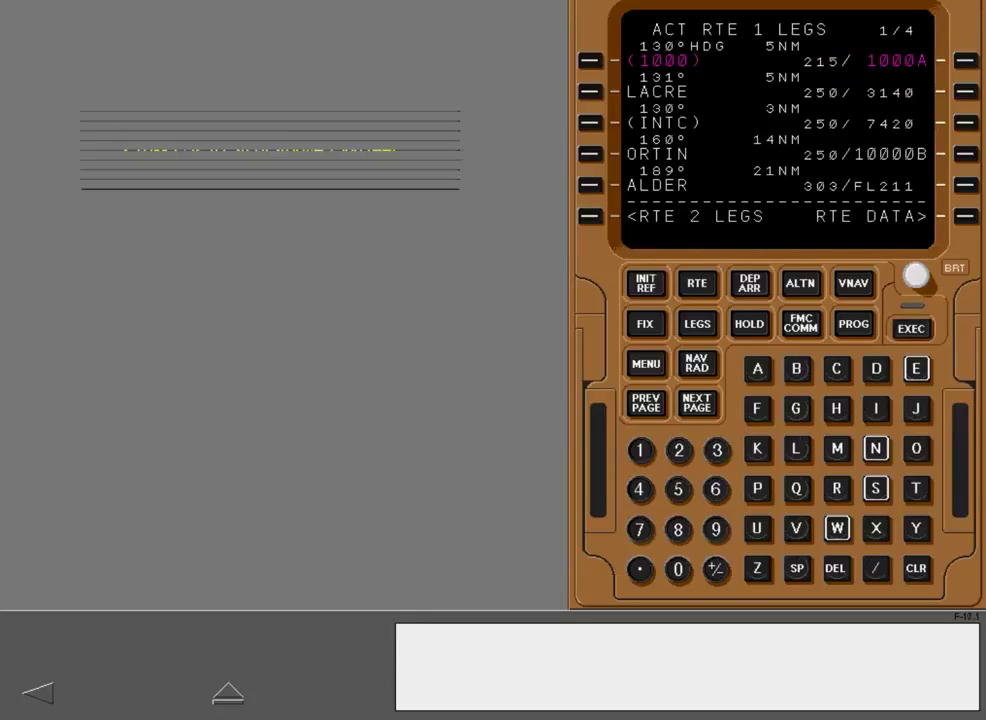